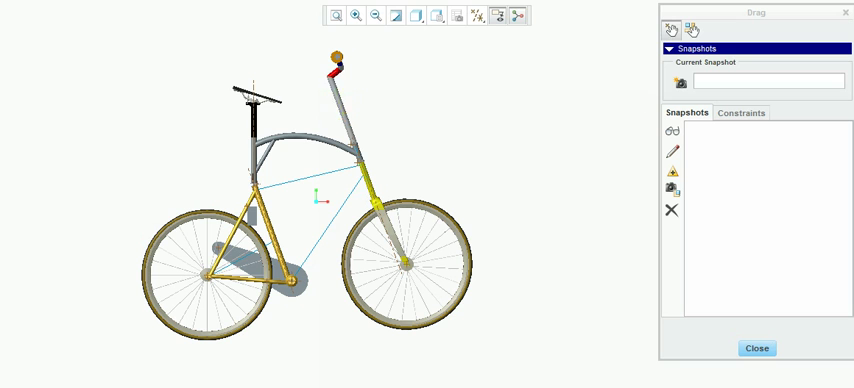
Step: Drag the handlebar stem down and back so it points toward the saddle
{"action": "left_click_drag", "start_coordinate": [340, 108], "coordinate": [310, 140]}
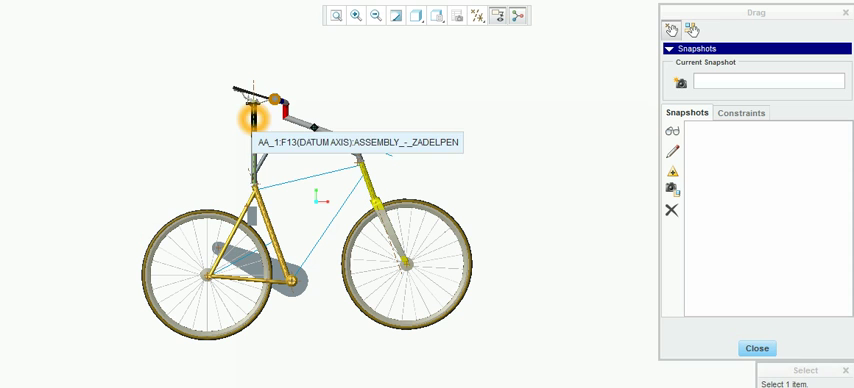
Step: Push the seat post down into the frame, lowering the saddle
{"action": "left_click_drag", "start_coordinate": [254, 118], "coordinate": [262, 168]}
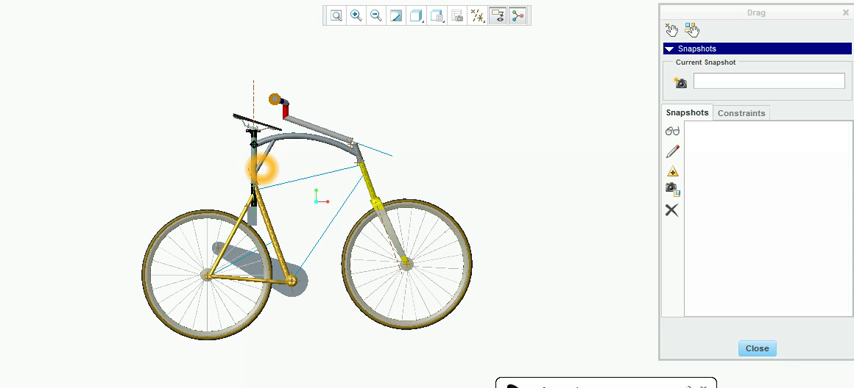
{"action": "left_click", "coordinate": [262, 168]}
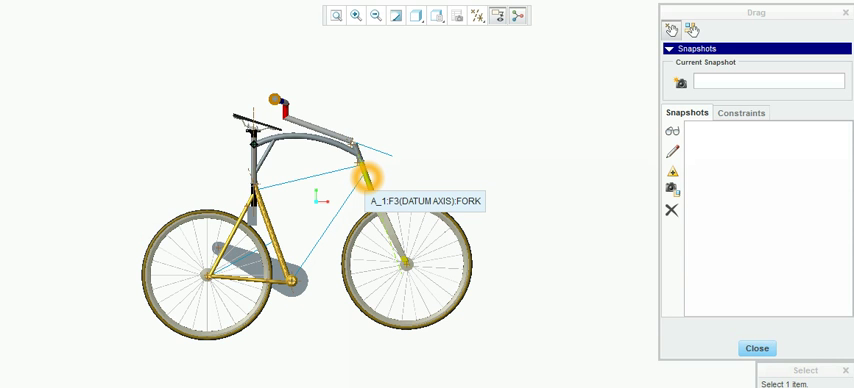
Step: Swing the front fork back, bringing the front wheel over the rear wheel
{"action": "left_click", "coordinate": [367, 177]}
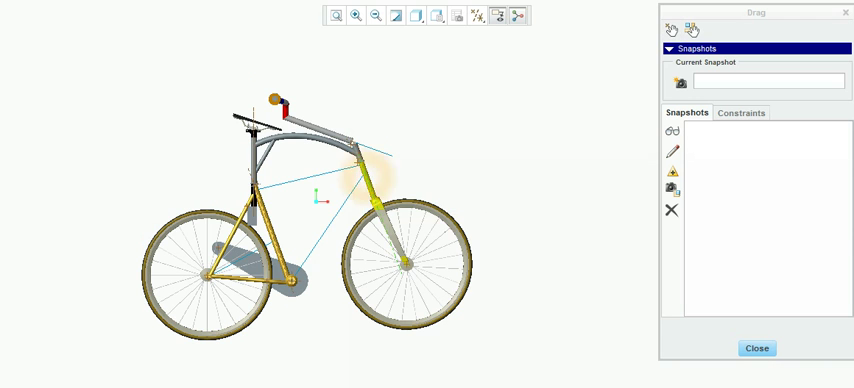
{"action": "left_click", "coordinate": [325, 163]}
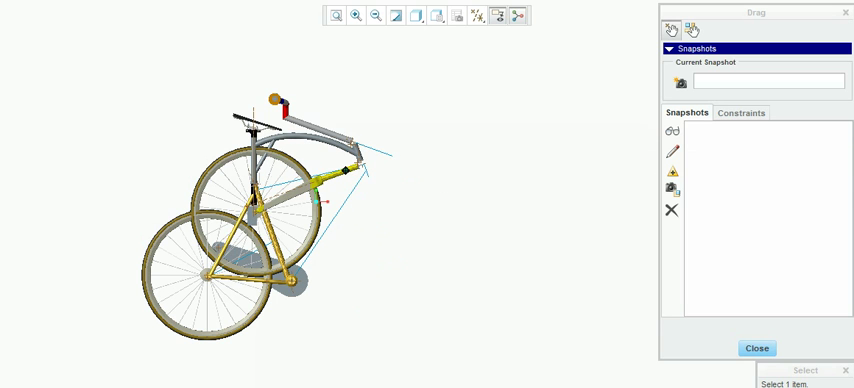
{"action": "left_click", "coordinate": [275, 183]}
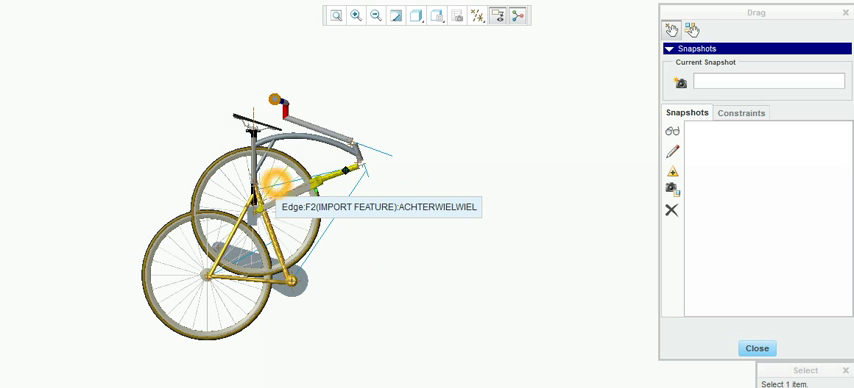
Step: Fine-tune the folded front fork's position beside the rear wheel
{"action": "left_click", "coordinate": [265, 150]}
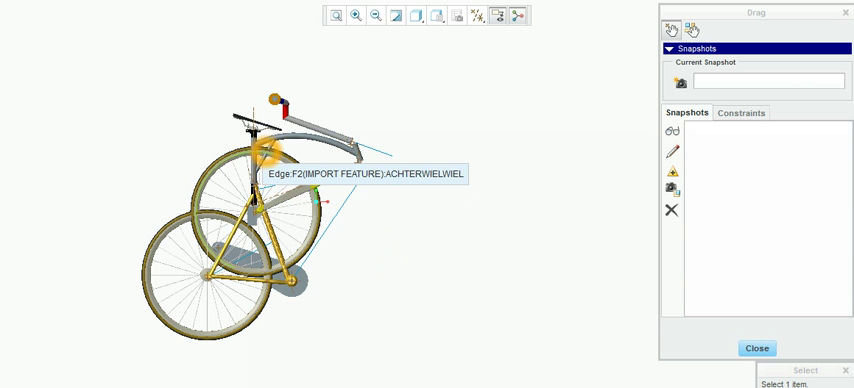
{"action": "left_click", "coordinate": [277, 152]}
{"action": "left_click", "coordinate": [265, 155]}
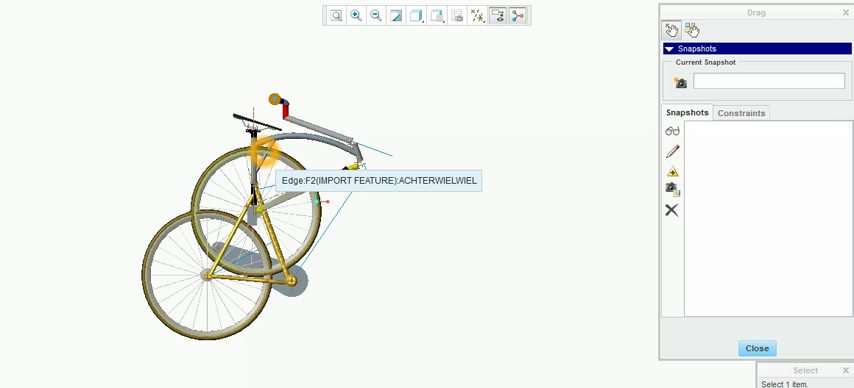
{"action": "left_click", "coordinate": [292, 204]}
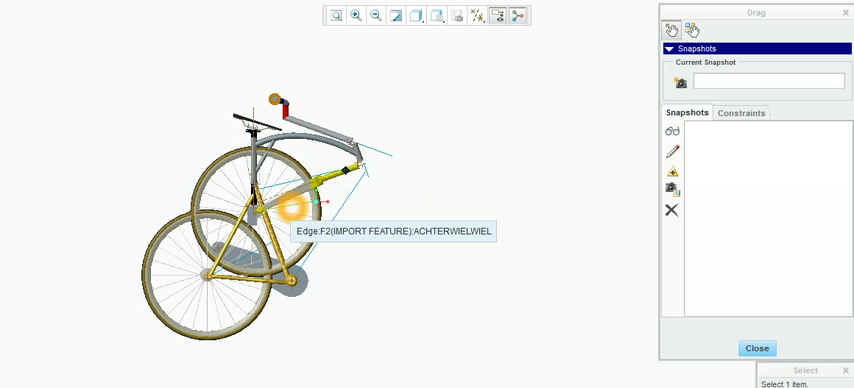
{"action": "left_click", "coordinate": [286, 152]}
{"action": "left_click", "coordinate": [258, 144]}
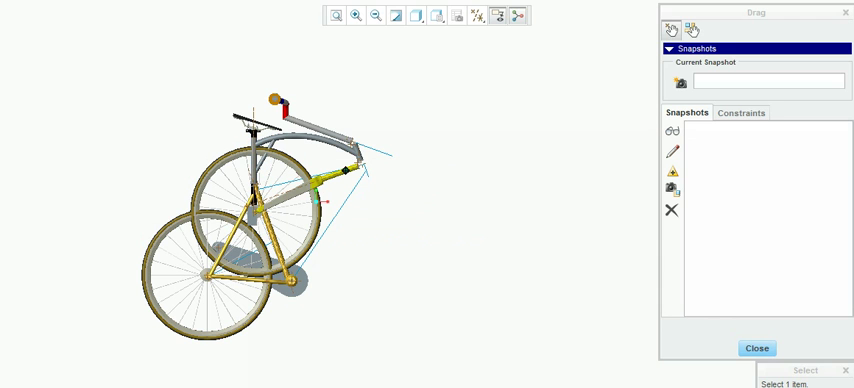
{"action": "left_click", "coordinate": [286, 133]}
{"action": "left_click", "coordinate": [292, 150]}
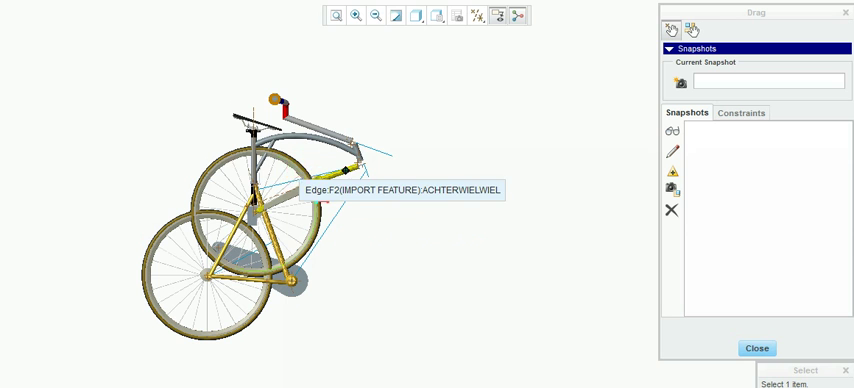
{"action": "left_click", "coordinate": [268, 152]}
{"action": "left_click", "coordinate": [252, 215]}
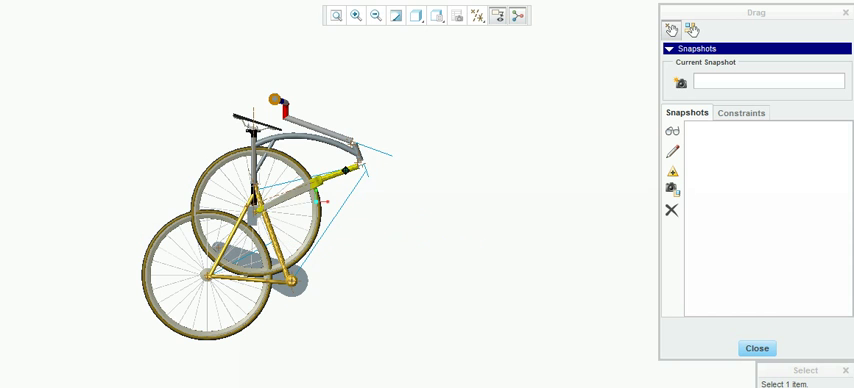
{"action": "left_click", "coordinate": [261, 151]}
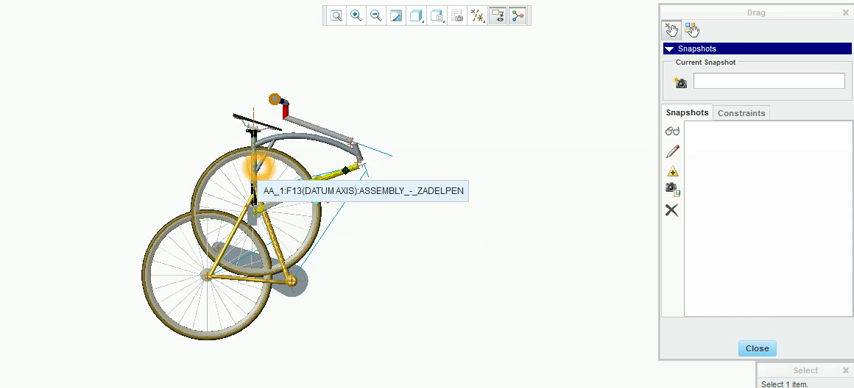
{"action": "left_click", "coordinate": [257, 203]}
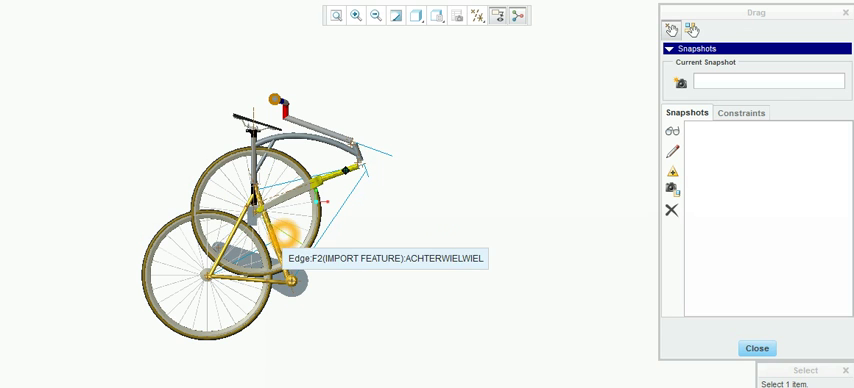
{"action": "left_click", "coordinate": [228, 222]}
{"action": "left_click", "coordinate": [358, 172]}
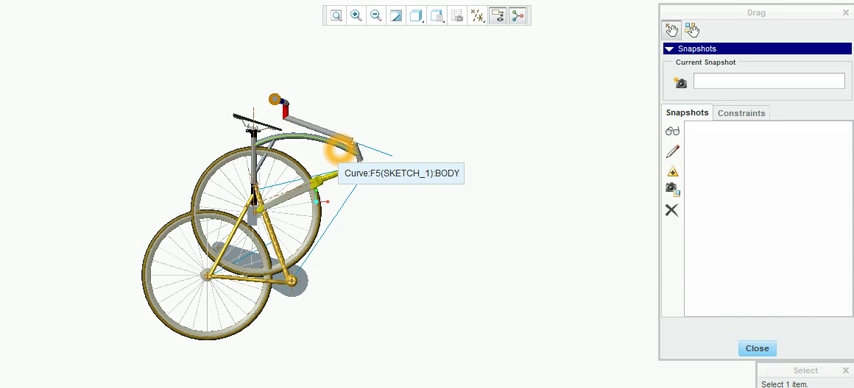
{"action": "mouse_move", "coordinate": [338, 150]}
{"action": "left_mouse_down"}
{"action": "mouse_move", "coordinate": [320, 160]}
{"action": "mouse_move", "coordinate": [347, 155]}
{"action": "left_mouse_up"}
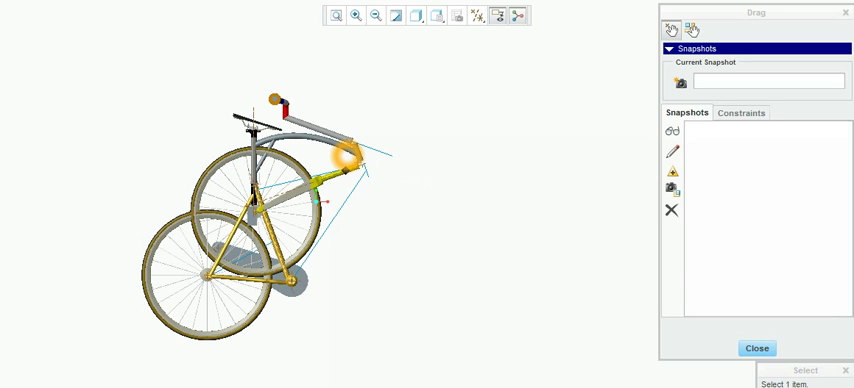
{"action": "left_click_drag", "start_coordinate": [347, 155], "coordinate": [336, 158]}
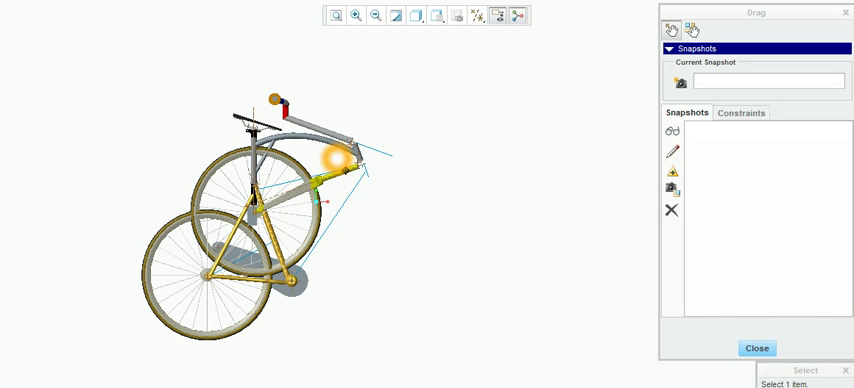
{"action": "left_click_drag", "start_coordinate": [336, 158], "coordinate": [336, 158]}
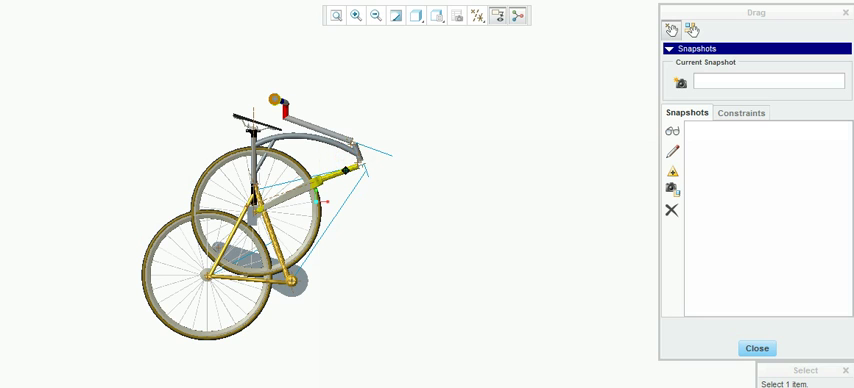